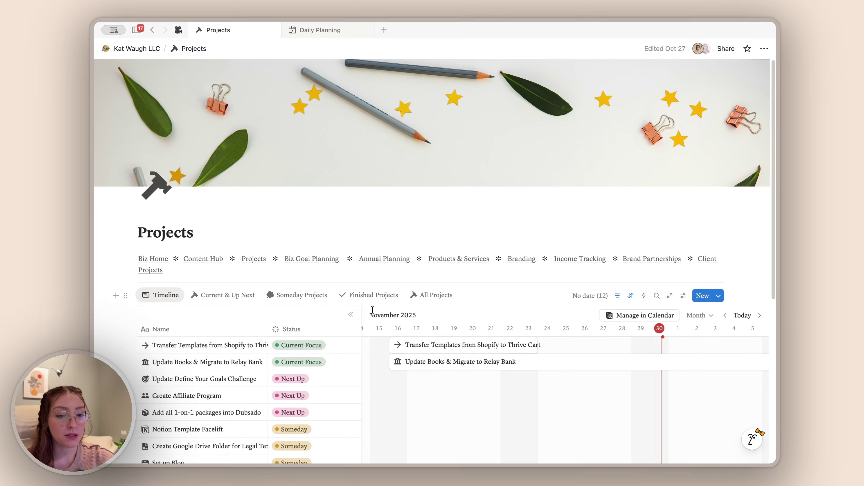
- Browse the Current & Up Next project cards and the Someday Projects table
left_click(224, 294)
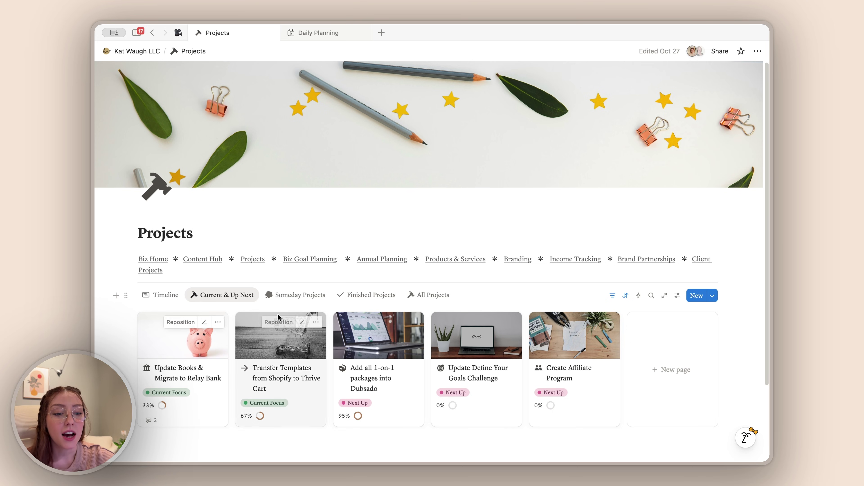
left_click(304, 299)
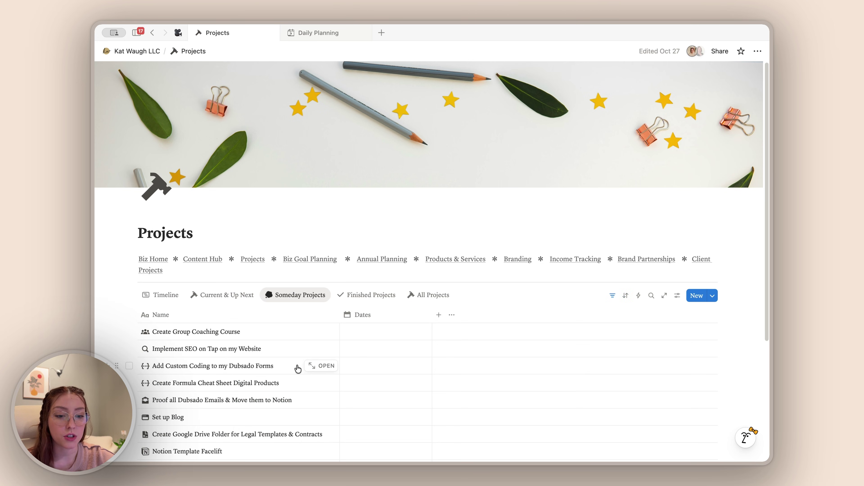
scroll(298, 369, "down", 3)
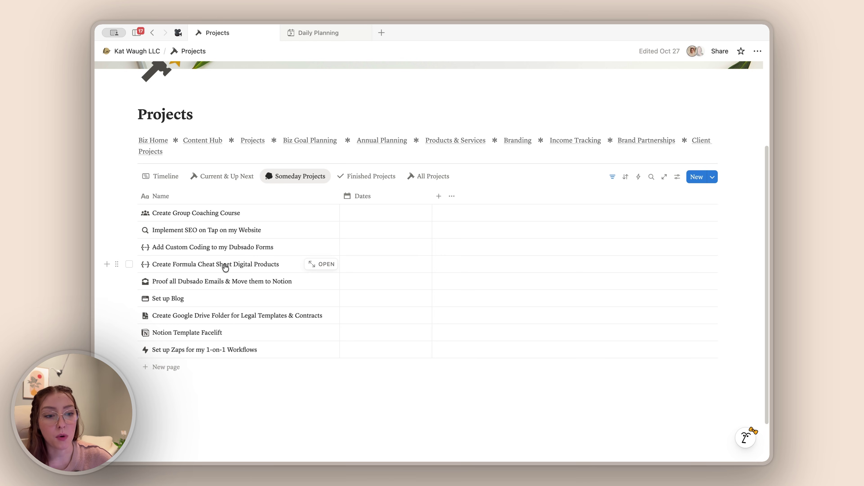
- Review the Finished Projects table, then the All Projects table with statuses and goals
left_click(363, 175)
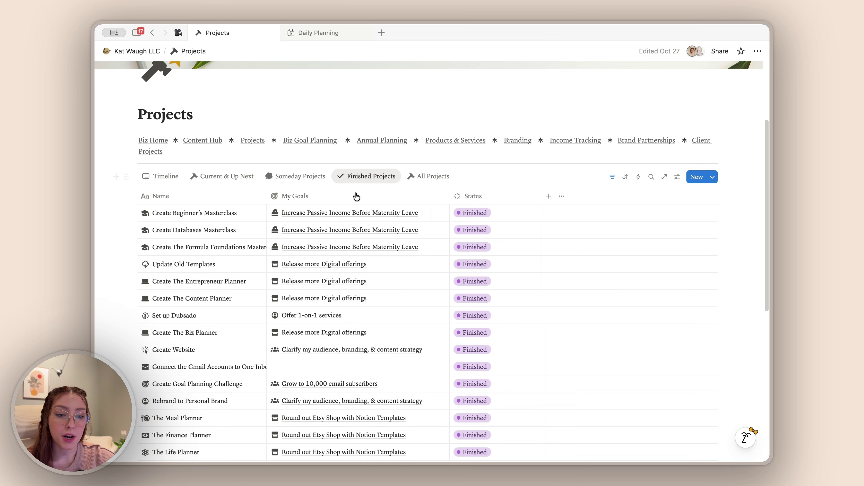
scroll(260, 318, "down", 1)
scroll(261, 317, "down", 7)
scroll(260, 316, "up", 10)
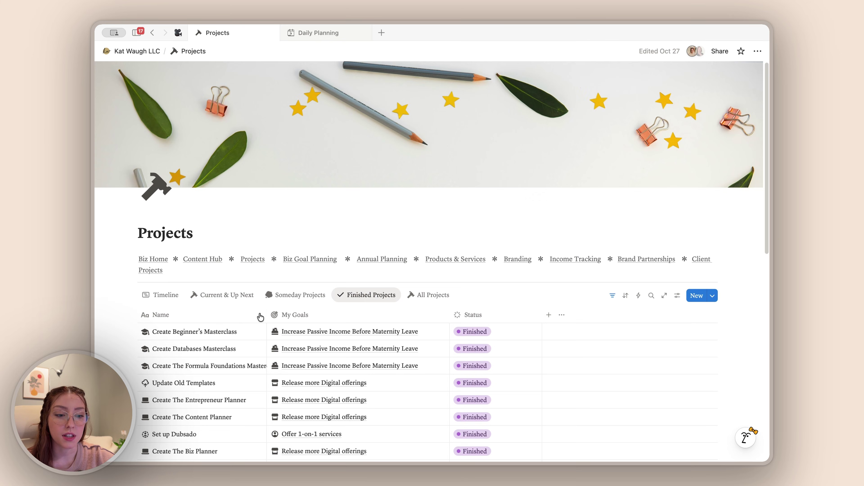
left_click(430, 294)
scroll(341, 334, "down", 10)
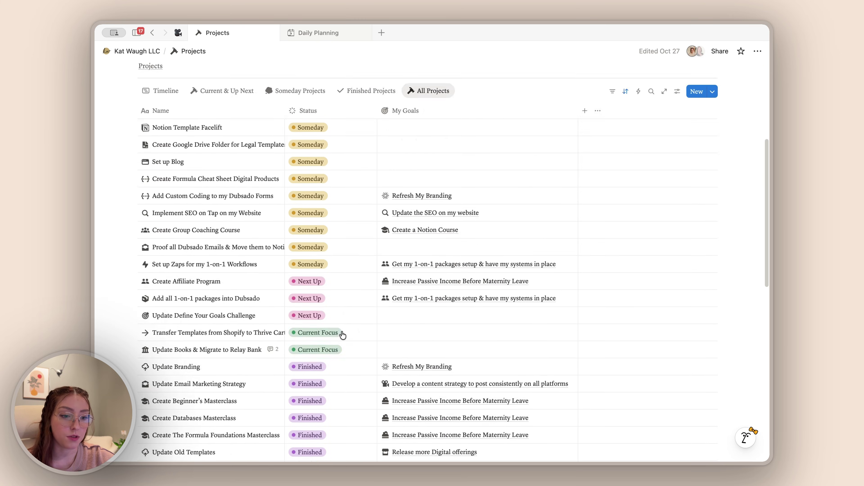
scroll(343, 336, "down", 5)
scroll(343, 335, "up", 15)
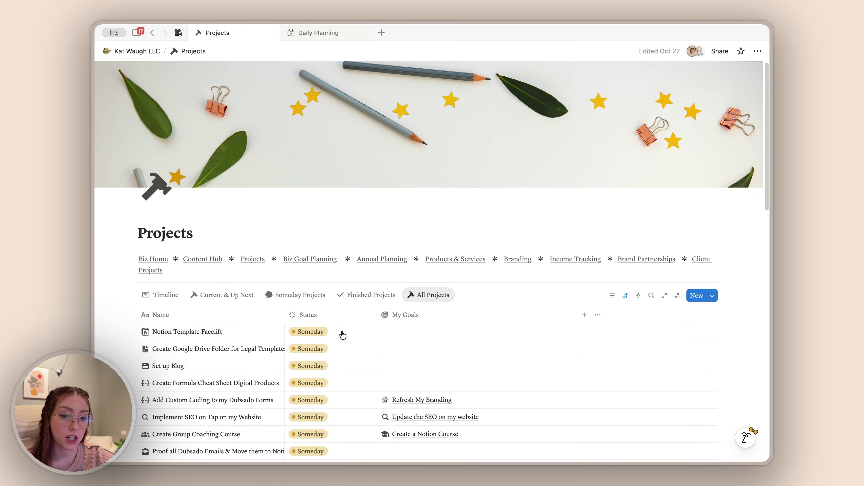
- Return to the Timeline view and scroll past the November 2025 project bars
left_click(165, 299)
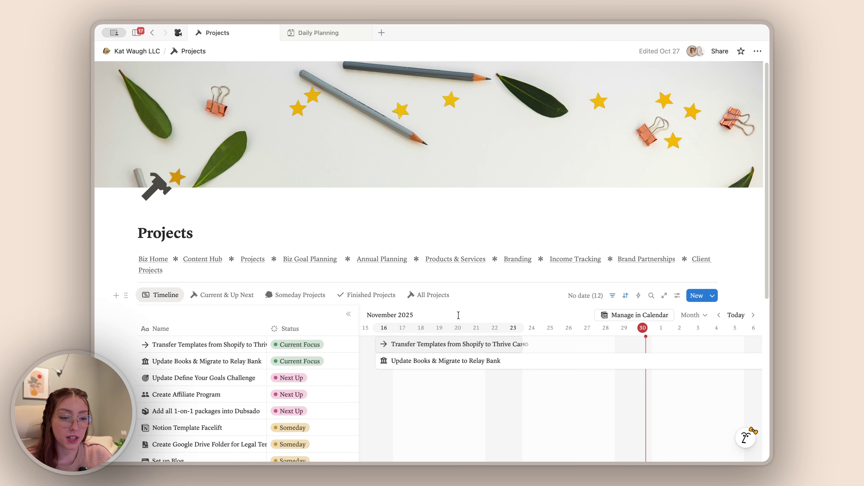
scroll(497, 320, "down", 3)
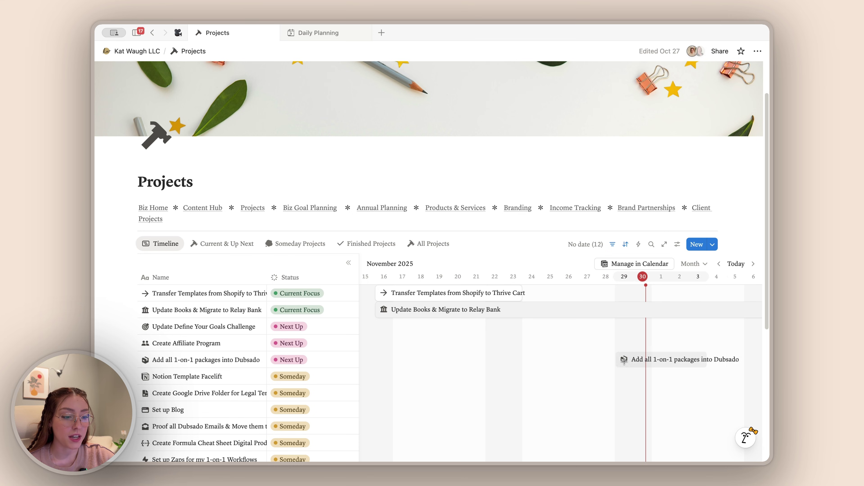
- Schedule Update Define Your Goals Challenge on the timeline from December 1 to December 12
scroll(646, 327, "right", 2)
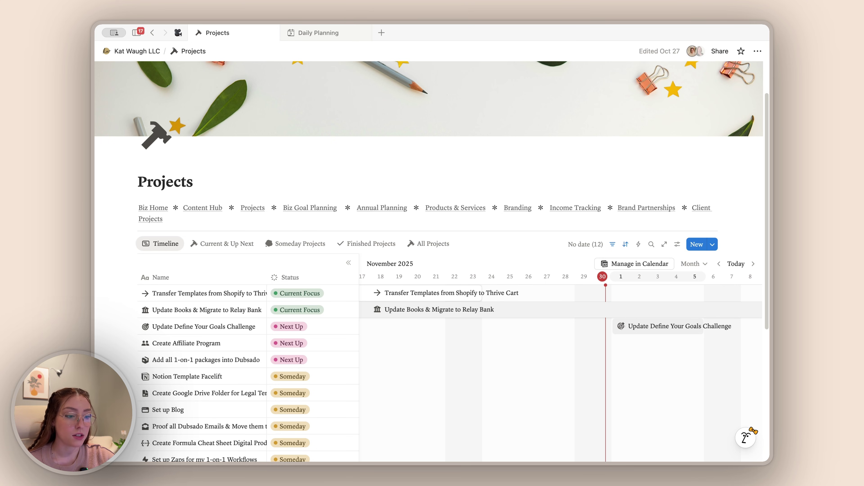
left_click(622, 328)
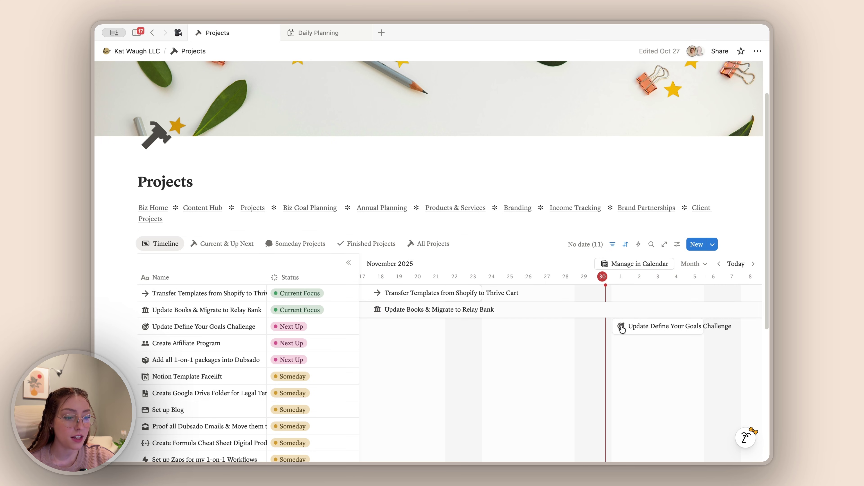
scroll(622, 328, "right", 5)
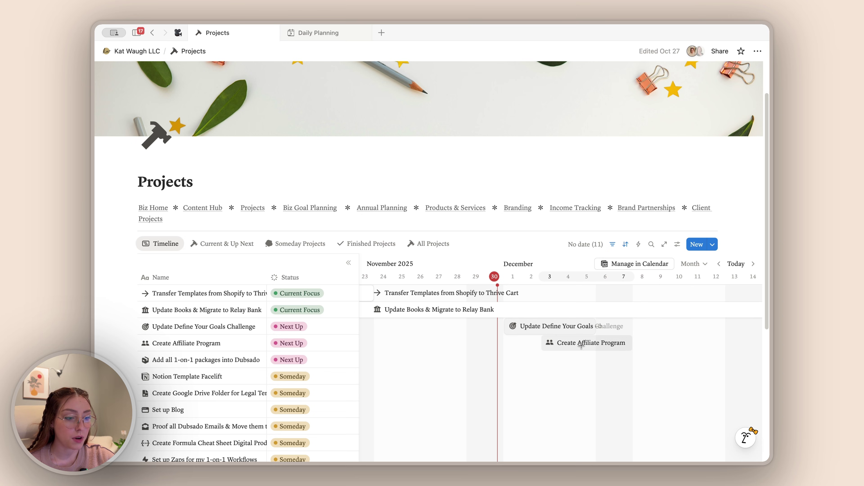
left_click_drag(595, 326, 723, 325)
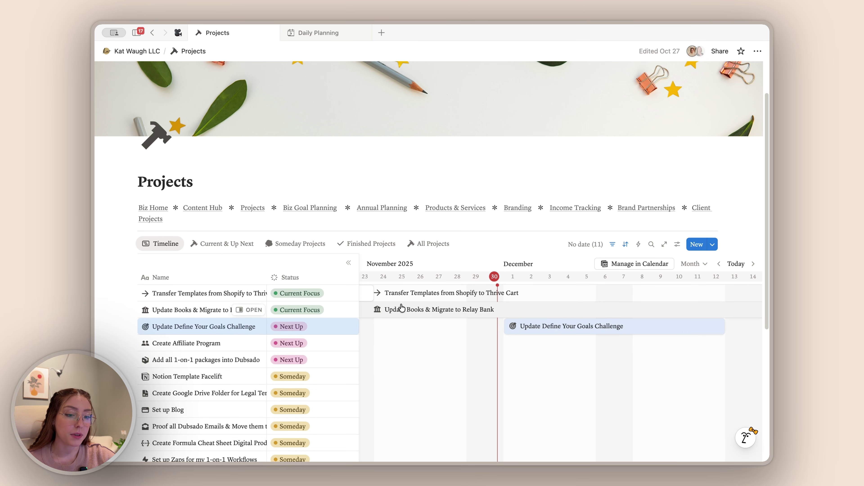
- Open the Update Define Your Goals Challenge project in side peek, then expand it to a full page
scroll(403, 305, "left", 3)
scroll(403, 305, "left", 1)
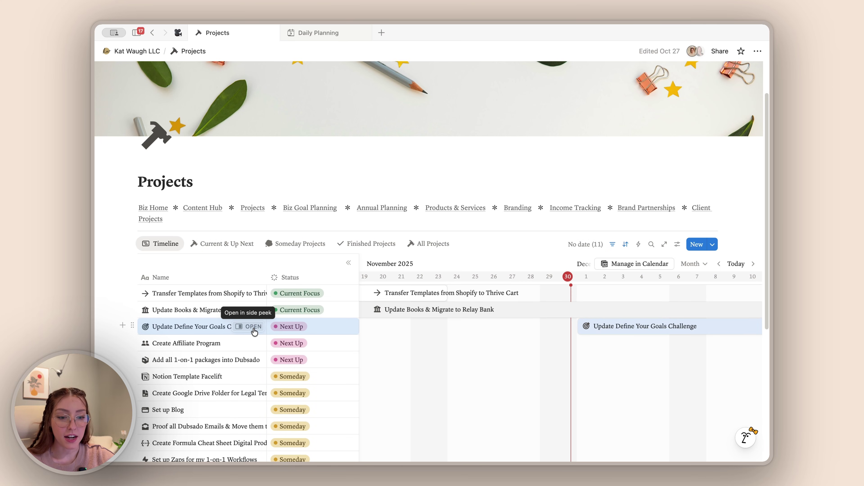
left_click(254, 326)
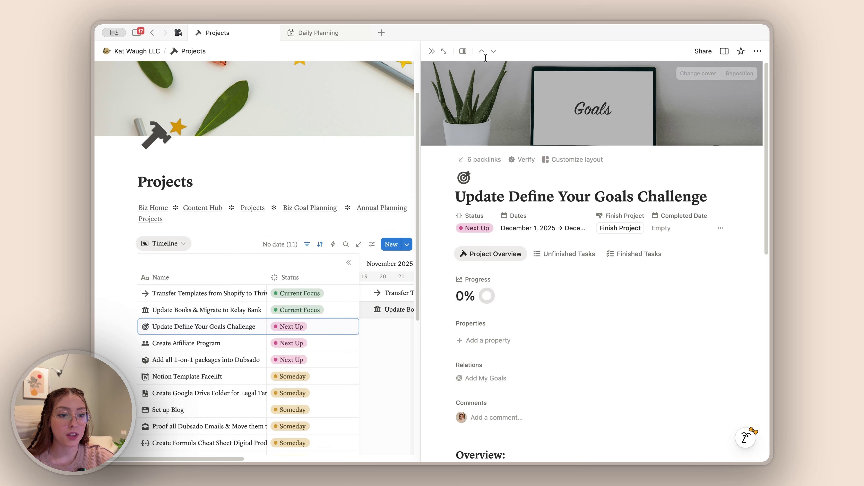
left_click(445, 51)
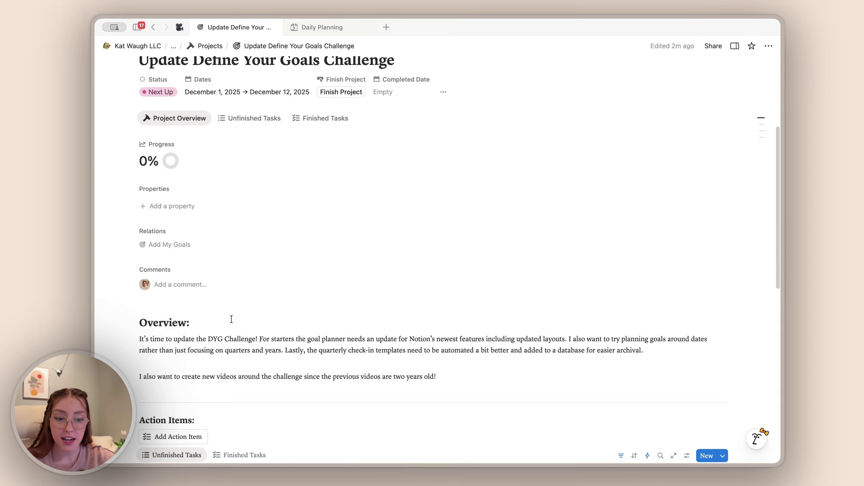
scroll(232, 324, "down", 5)
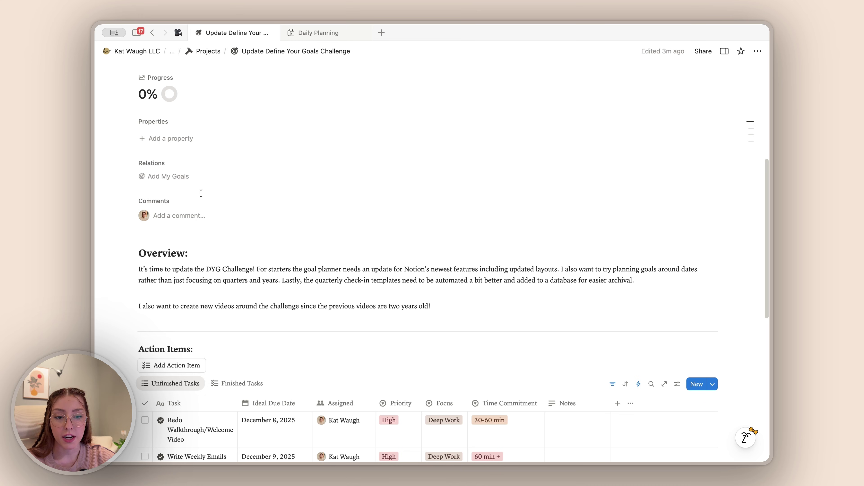
scroll(204, 354, "down", 2)
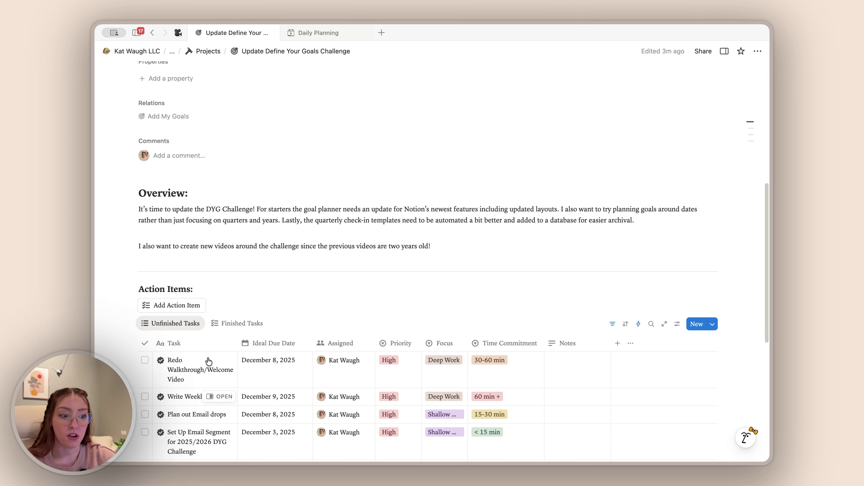
scroll(256, 257, "up", 2)
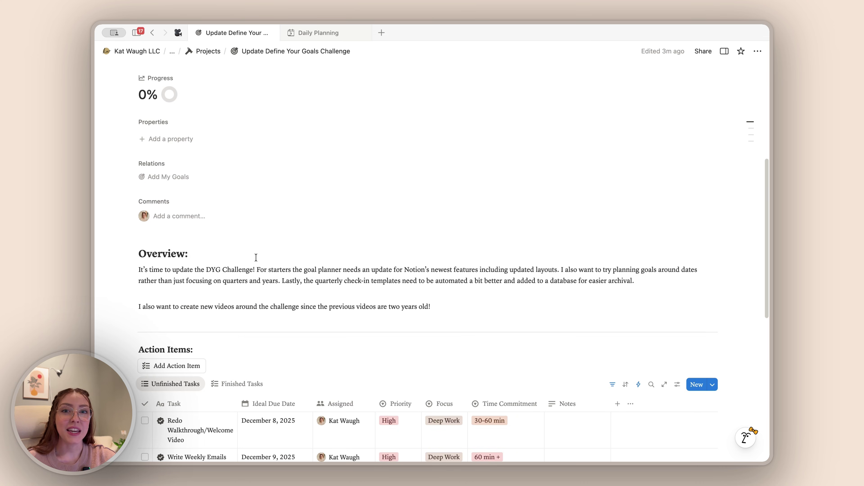
scroll(256, 258, "down", 4)
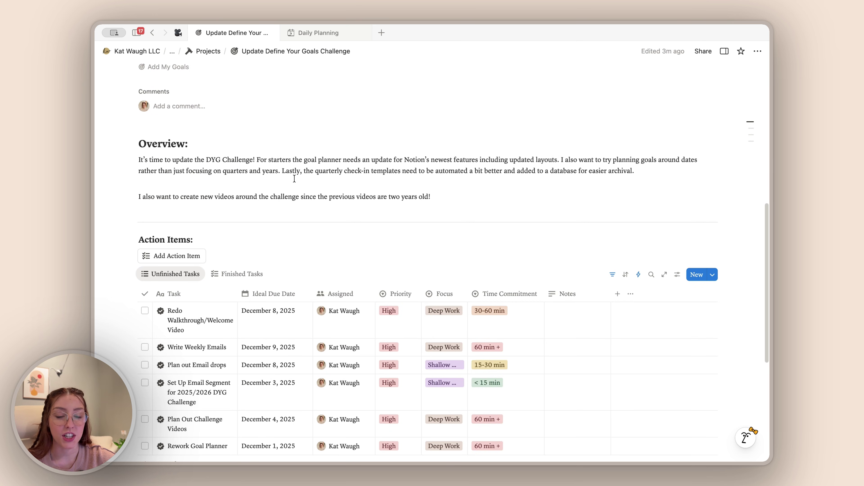
scroll(295, 179, "up", 8)
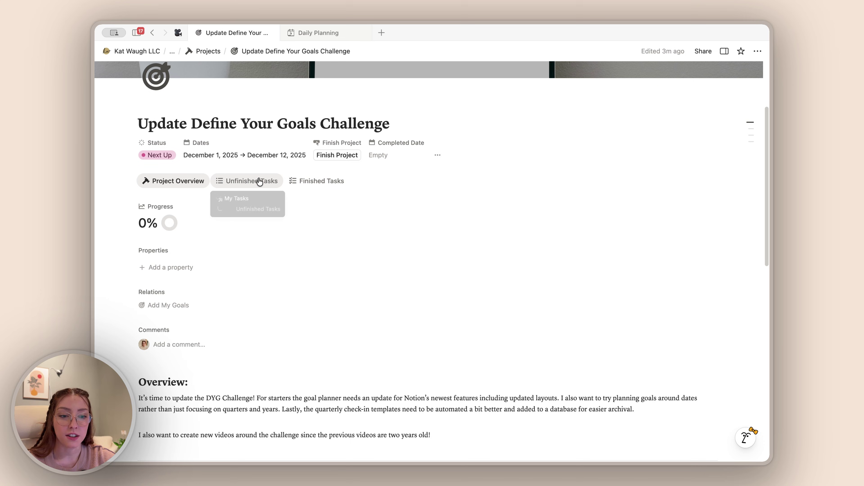
- View the project's Unfinished Tasks and Finished Tasks tabs, then return to Project Overview
left_click(262, 182)
left_click(327, 184)
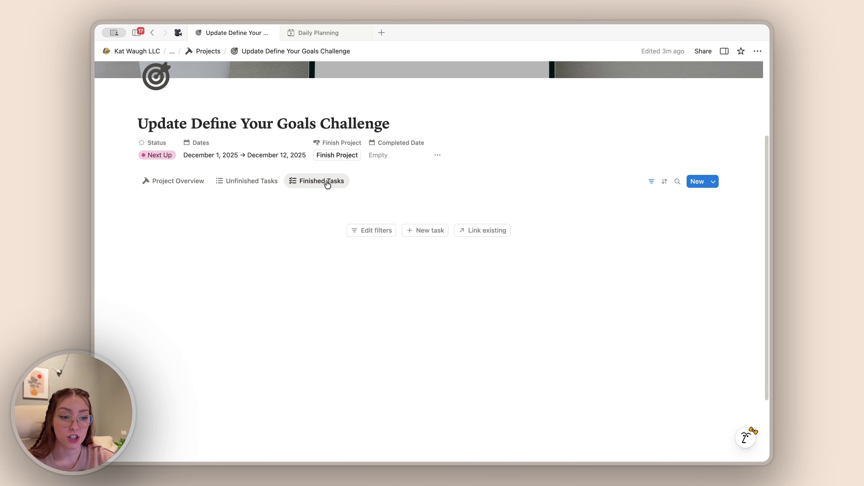
left_click(176, 188)
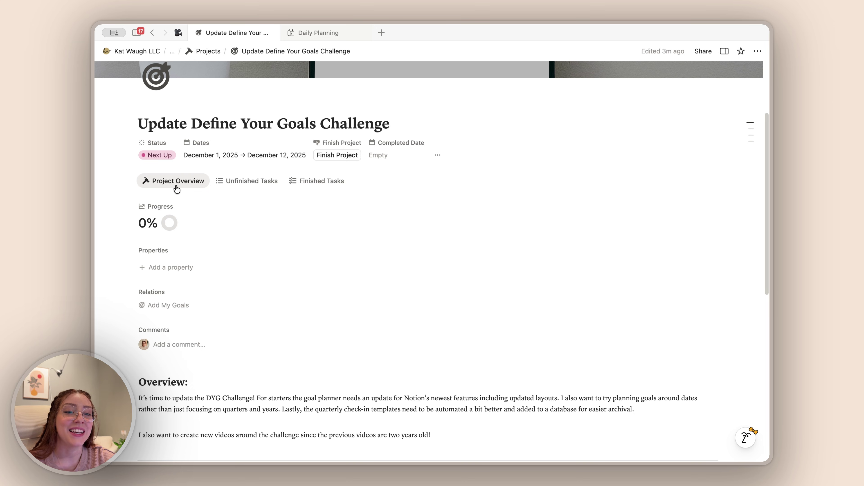
- Recheck the six unfinished tasks, then scroll Project Overview down to the Action Items table
left_click(260, 184)
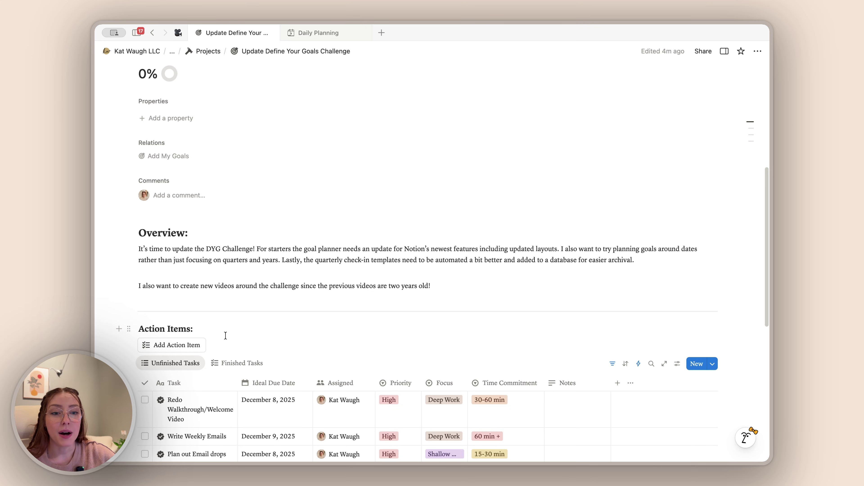
scroll(225, 335, "up", 7)
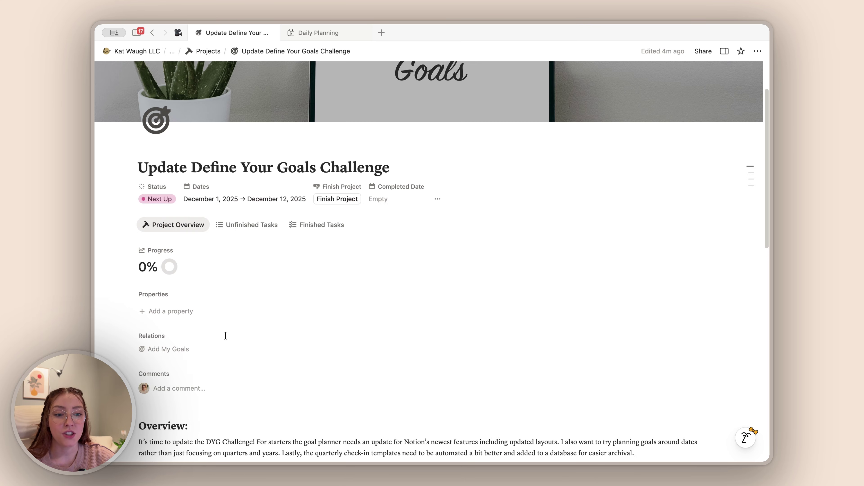
left_click(255, 226)
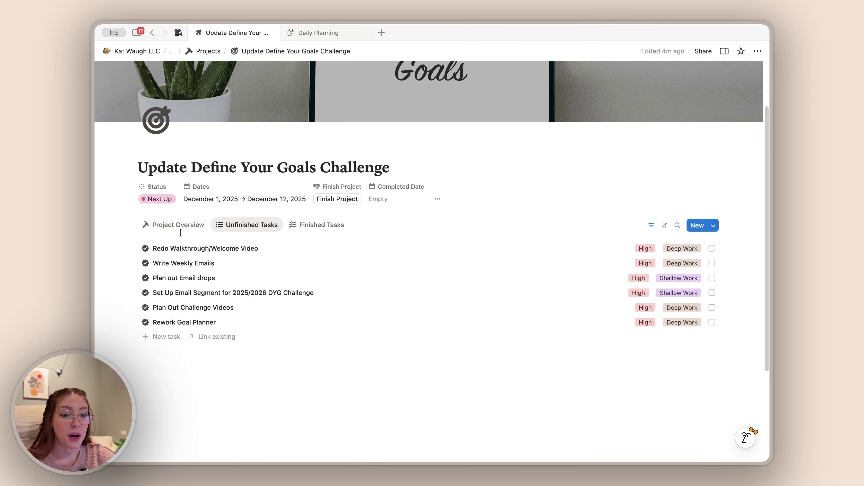
left_click(179, 226)
scroll(182, 232, "down", 4)
scroll(217, 376, "down", 2)
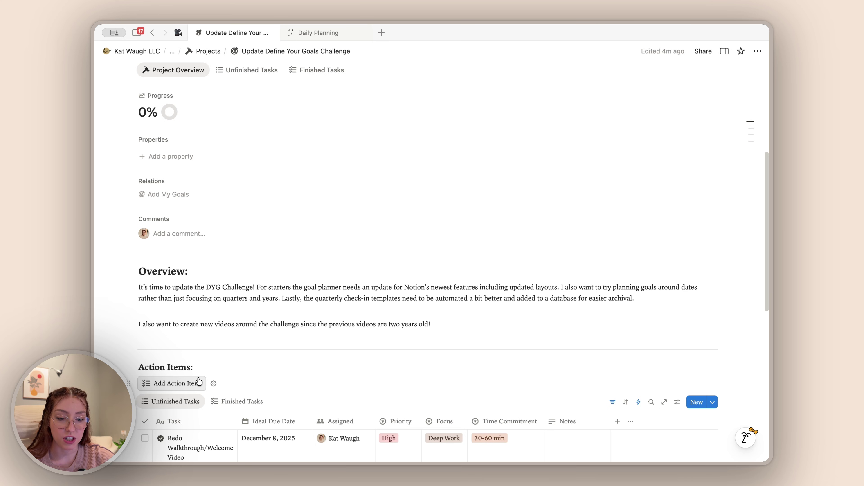
- Add a blank Biz Task row to the top of the project's Action Items table
scroll(199, 382, "down", 3)
scroll(199, 382, "down", 4)
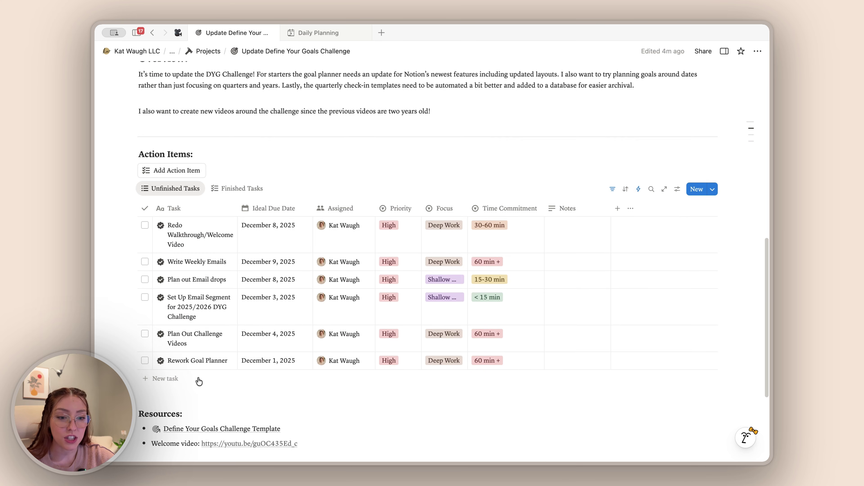
left_click(185, 172)
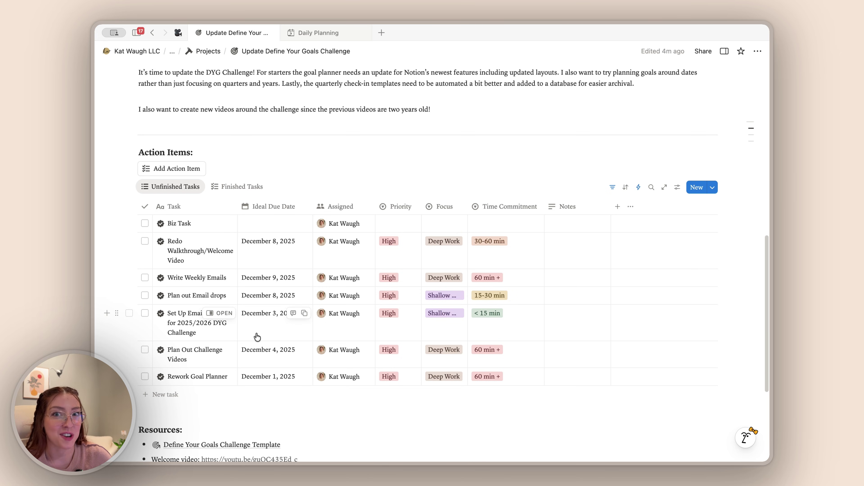
scroll(256, 337, "up", 3)
scroll(232, 344, "up", 10)
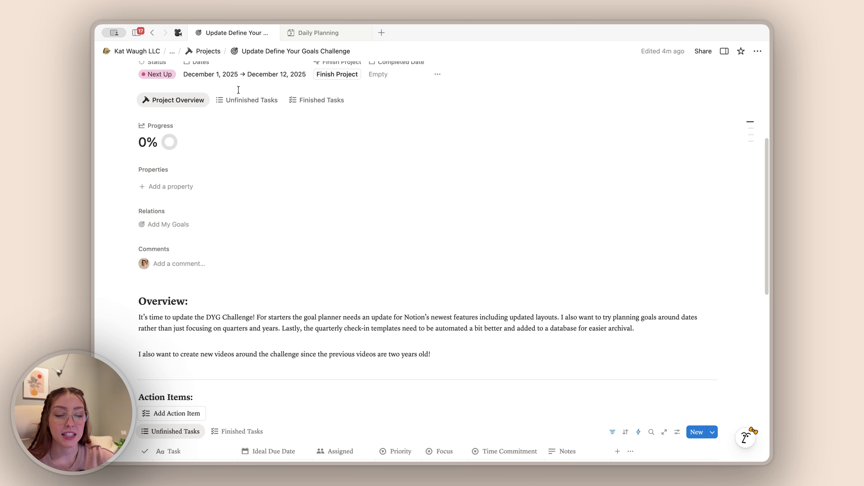
- Scroll through the overview and Action Items, now back to six tasks without Biz Task
scroll(230, 372, "down", 4)
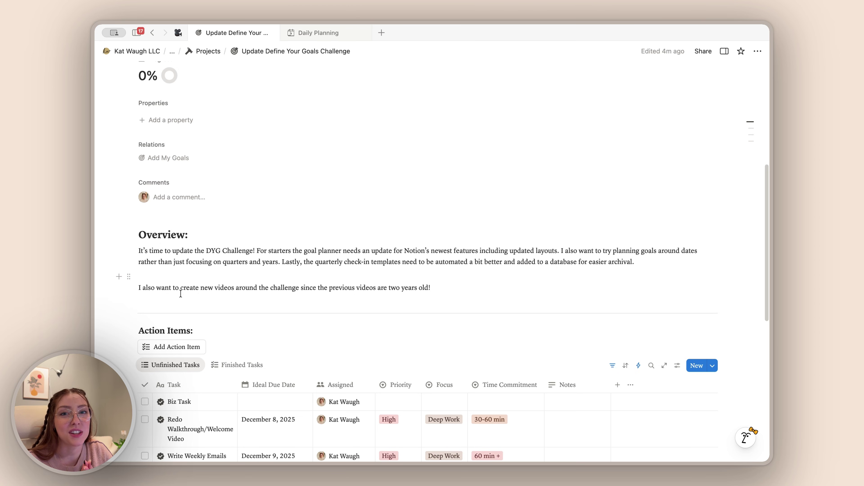
scroll(180, 293, "up", 8)
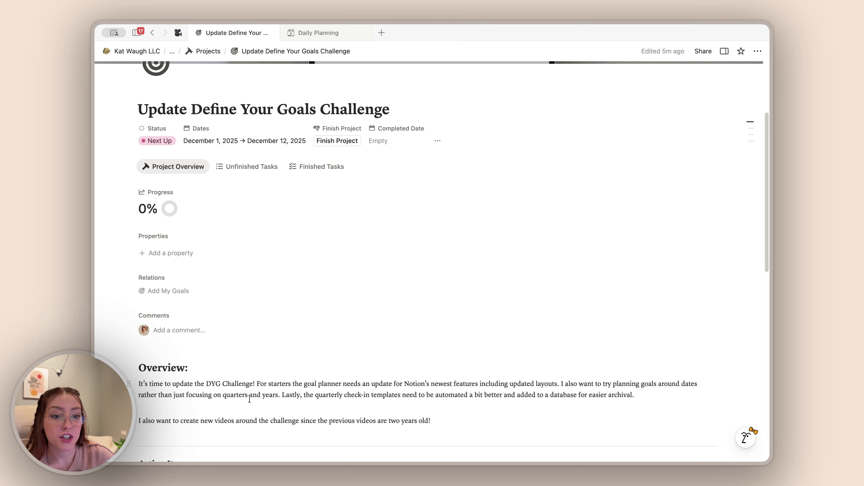
scroll(306, 381, "down", 2)
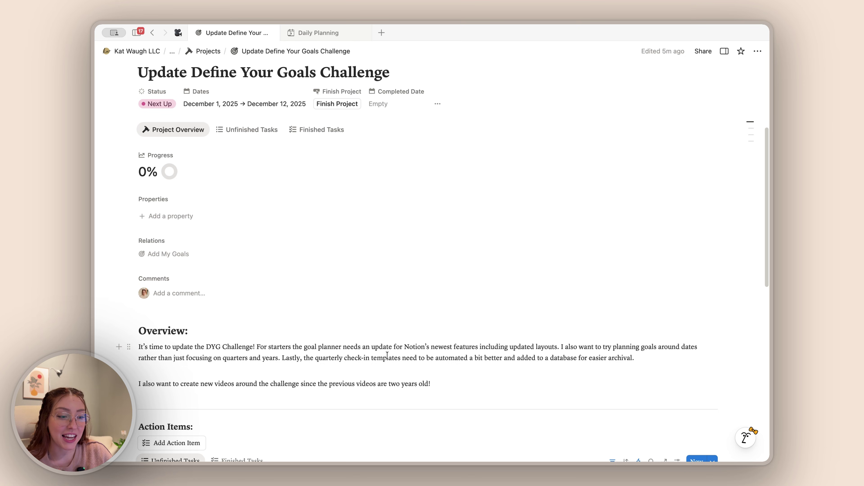
scroll(387, 355, "down", 2)
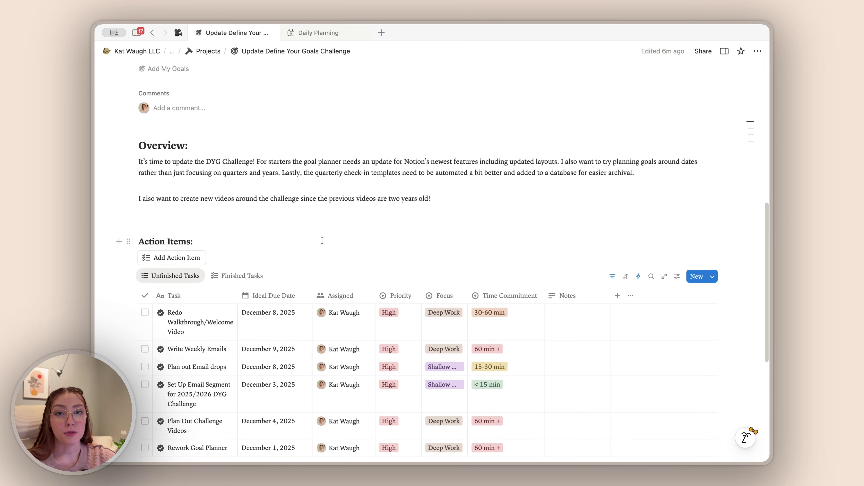
- Add another Biz Task action item, then scroll down to the Resources and Notes sections
scroll(322, 240, "down", 4)
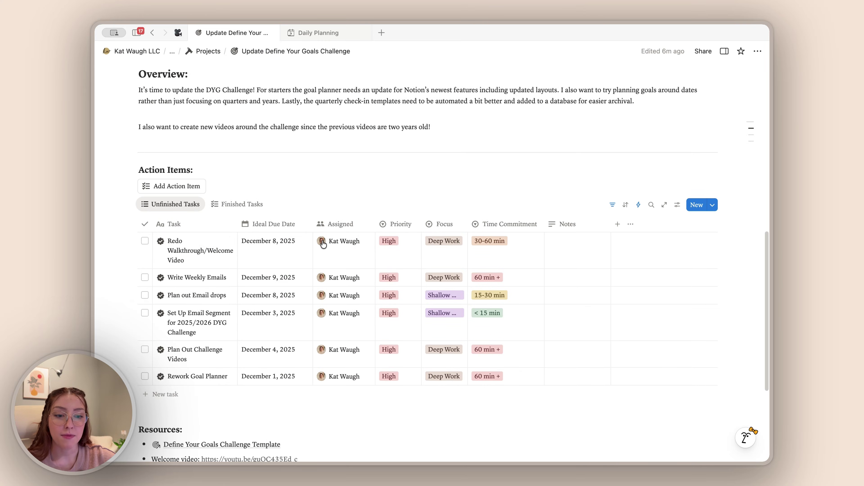
left_click(189, 186)
mouse_move(205, 243)
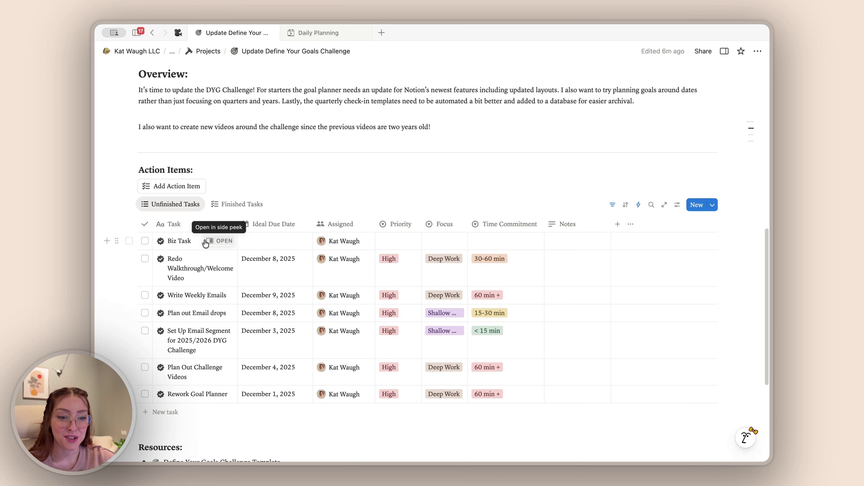
scroll(205, 243, "down", 5)
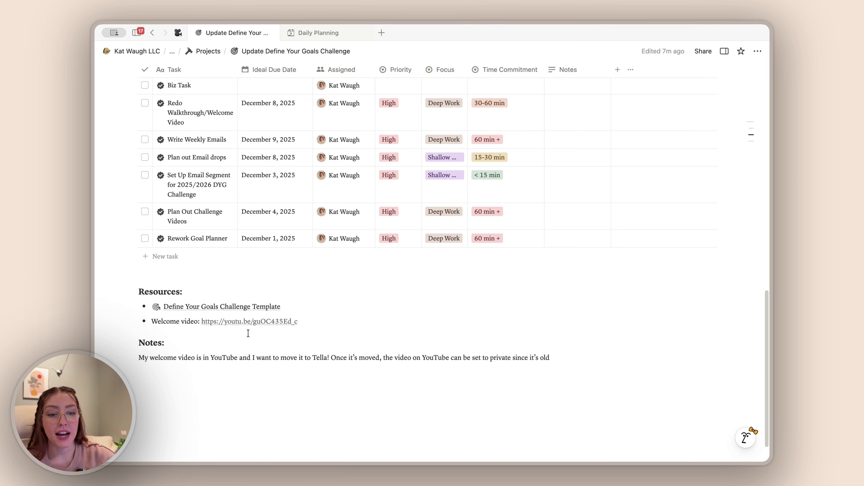
- Scroll from the page top down to Action Items, starting again with Redo Walkthrough/Welcome Video
scroll(248, 334, "up", 15)
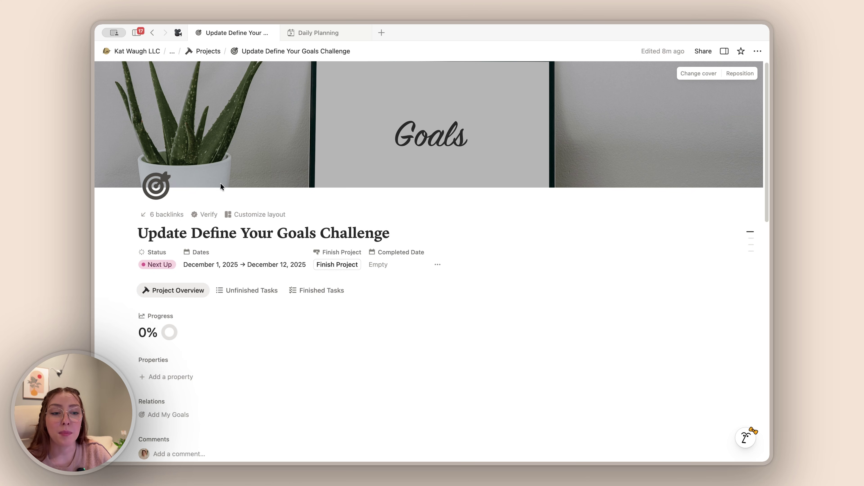
scroll(245, 355, "down", 4)
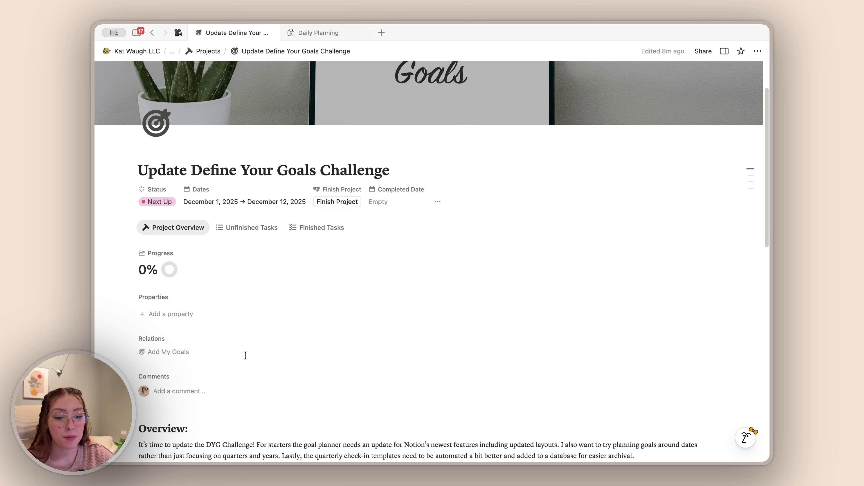
scroll(245, 355, "down", 6)
scroll(246, 355, "down", 6)
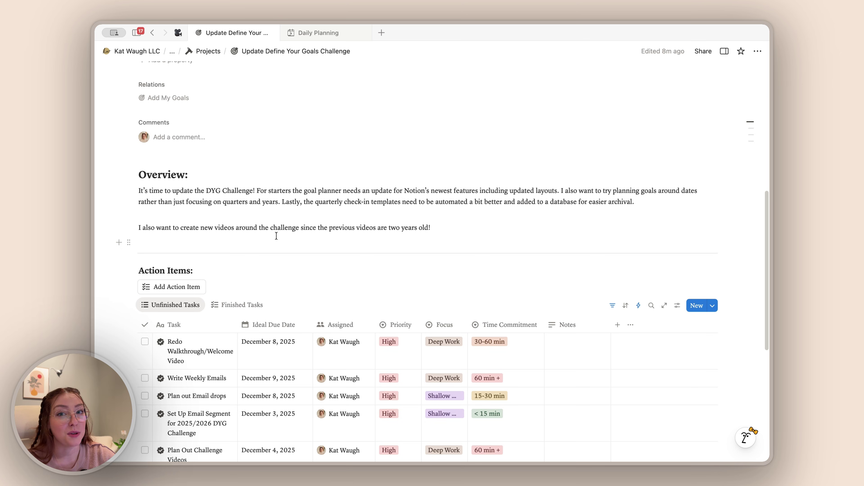
- On the Daily Planning dashboard, show Current Projects in Today's Agenda, featuring Transfer Templates from Shopify to Thrive Cart
scroll(276, 204, "up", 3)
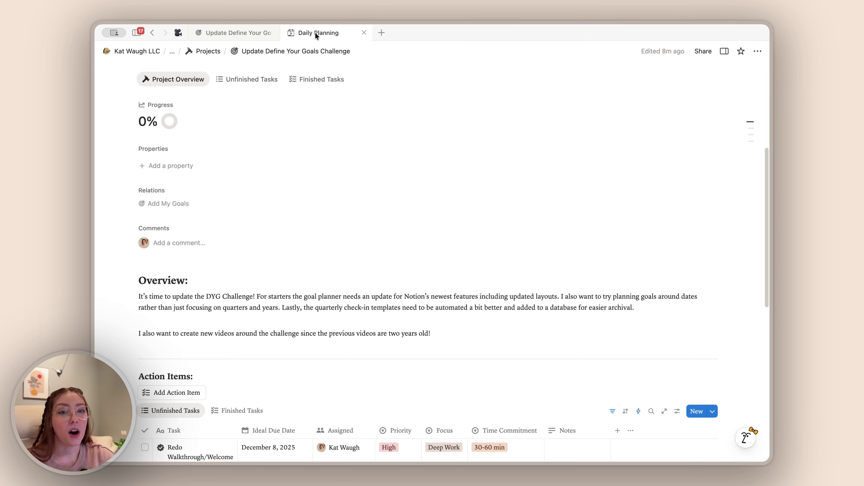
left_click(316, 33)
scroll(282, 208, "up", 2)
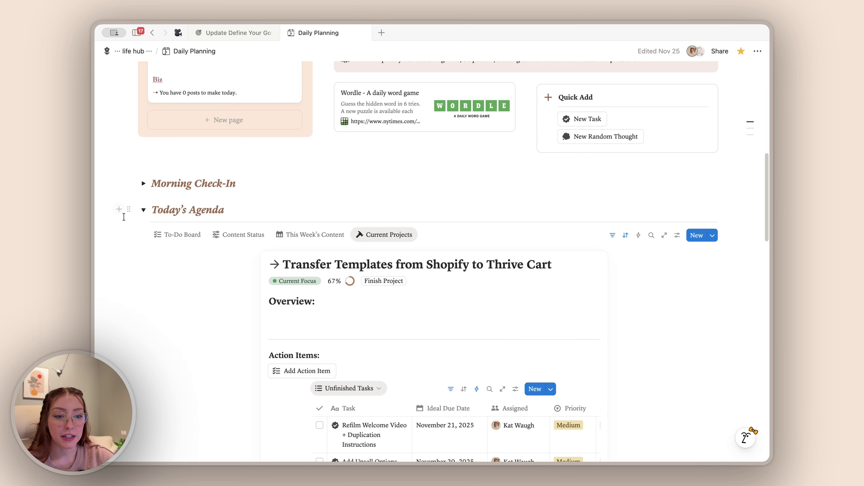
left_click(186, 240)
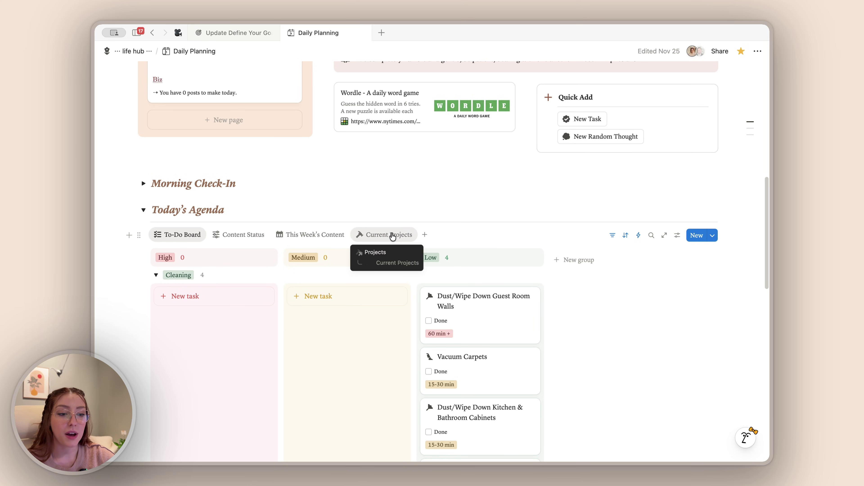
left_click(392, 236)
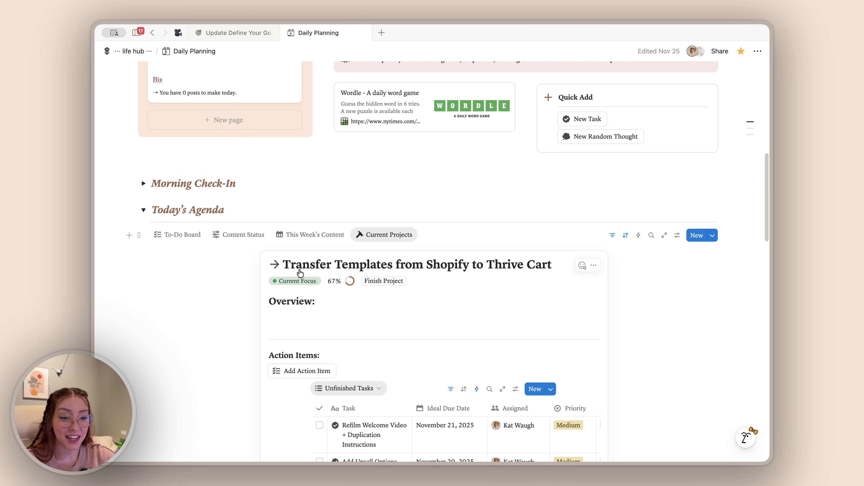
scroll(299, 273, "down", 3)
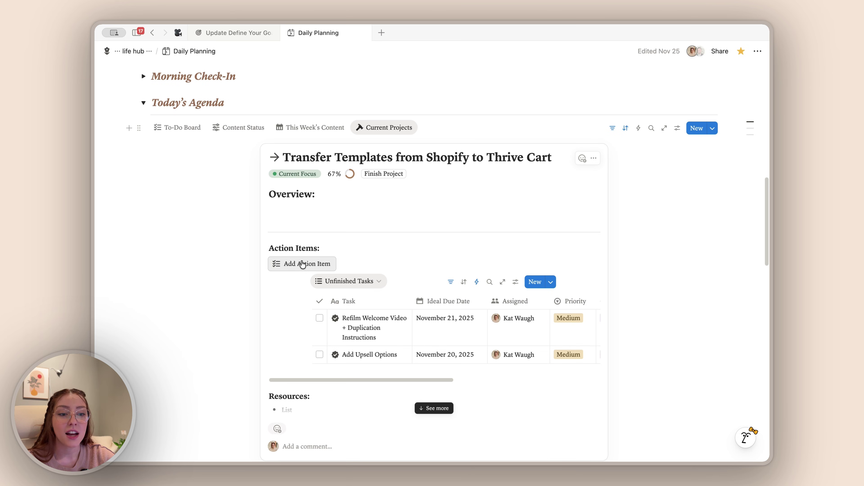
- Add a blank Biz Task action item to the Transfer Templates project and preview it in side peek
left_click(302, 264)
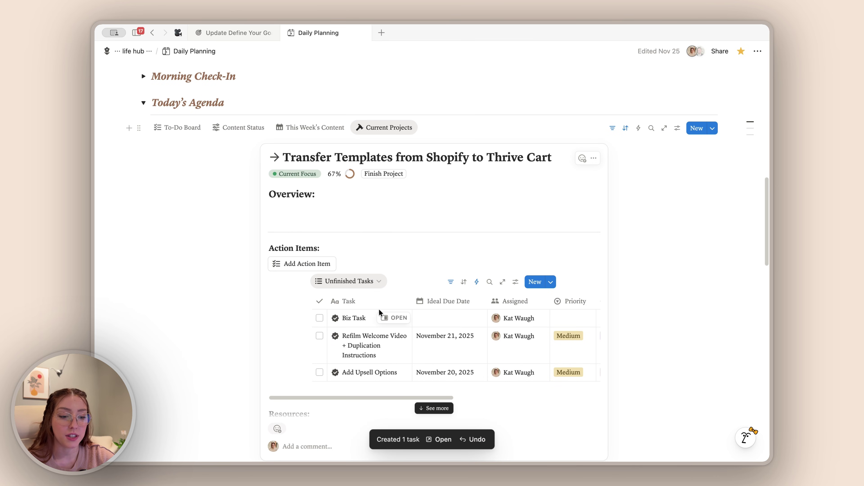
left_click(394, 317)
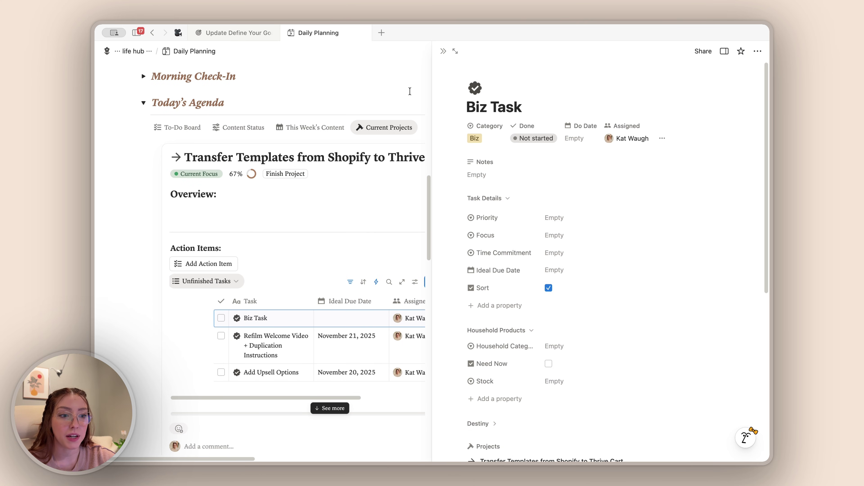
left_click(443, 51)
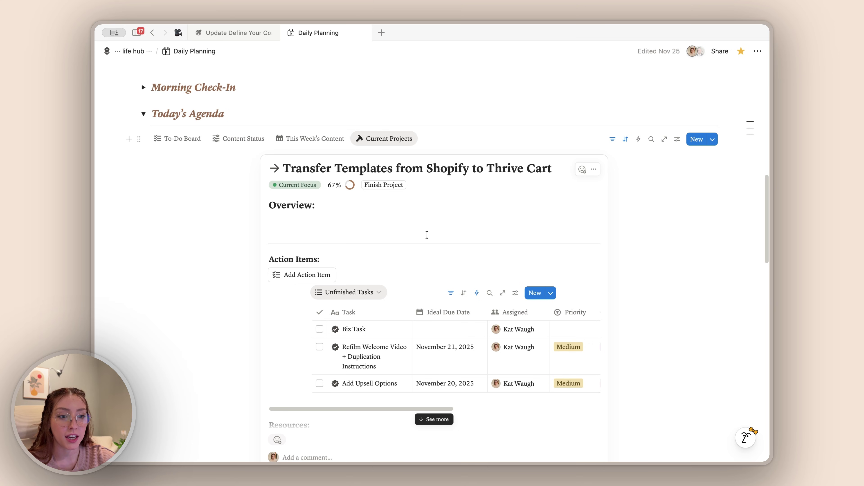